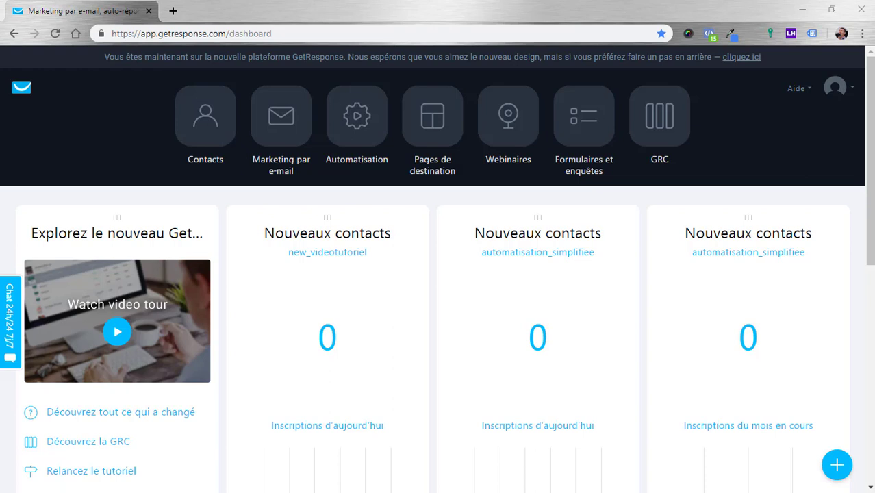
Step: Start a new workflow in the Automatisation section and open the form for importing a template
click(359, 127)
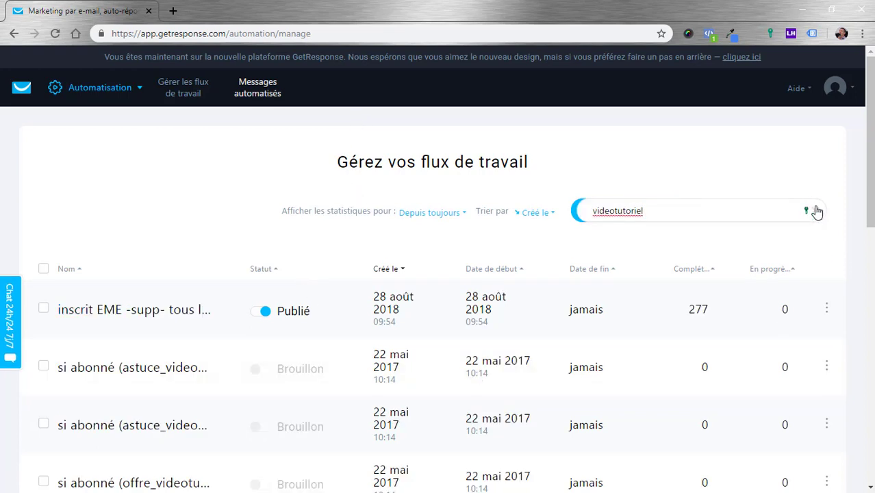
click(815, 211)
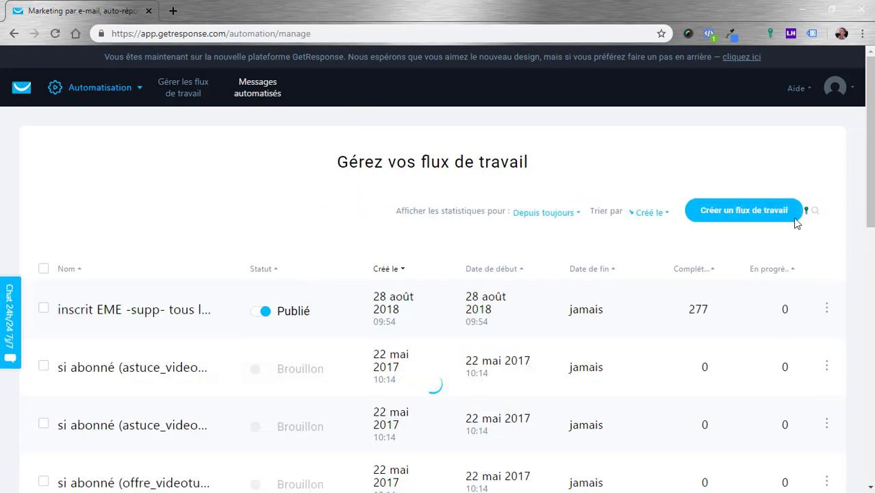
click(760, 214)
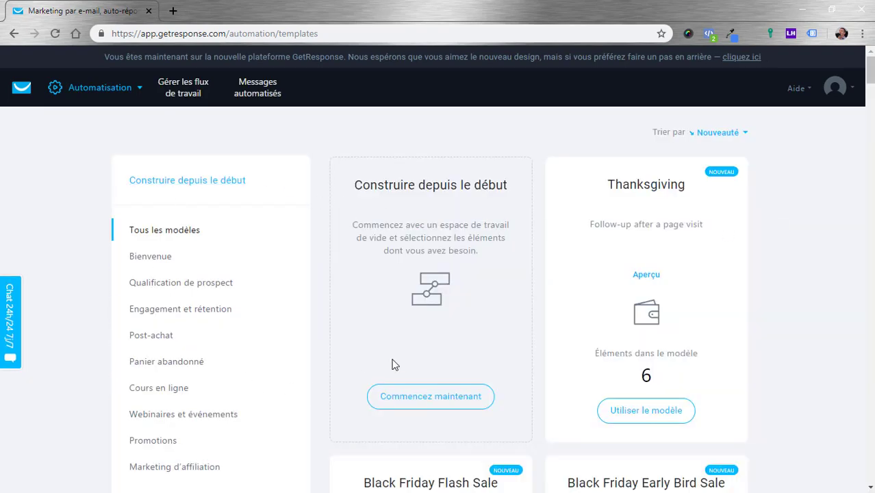
scroll(393, 364, down, 1)
scroll(393, 364, down, 7)
scroll(285, 346, up, 4)
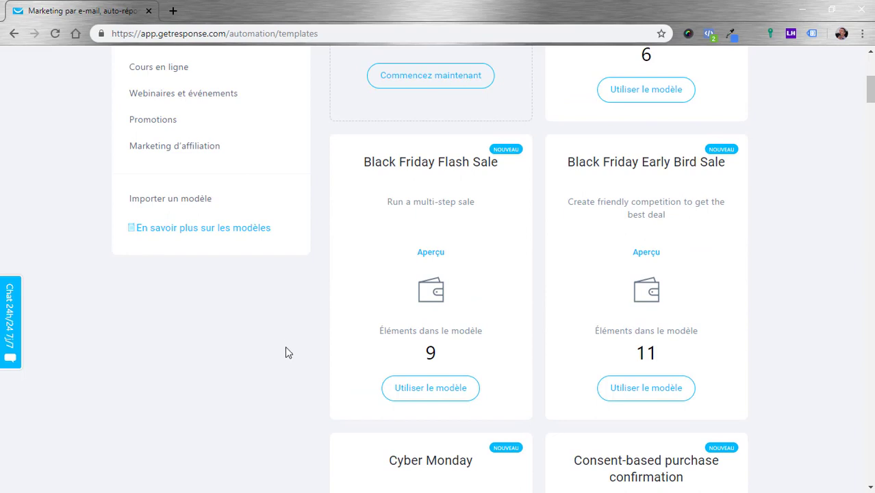
click(177, 204)
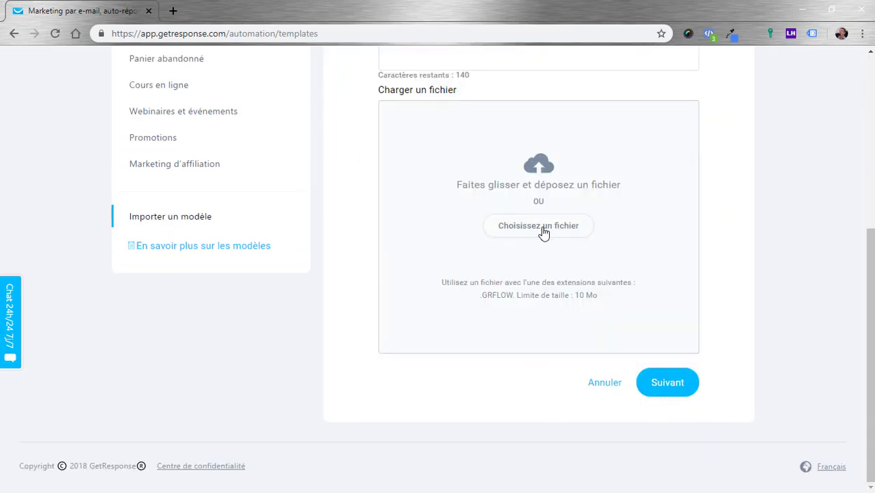
Step: Import the file demo-sequence_2018-11-21_18-07-17.grflow as a template named "demo-séquence"
drag(0, 84, 0, 82)
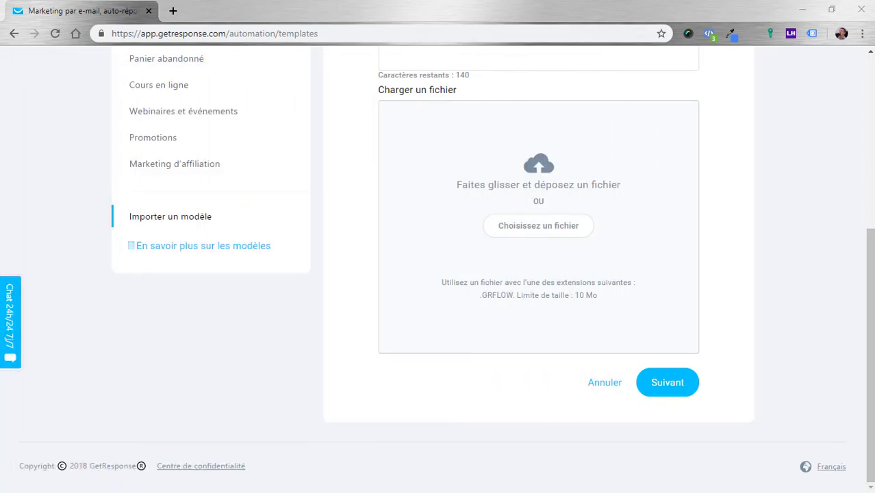
drag(0, 192, 527, 233)
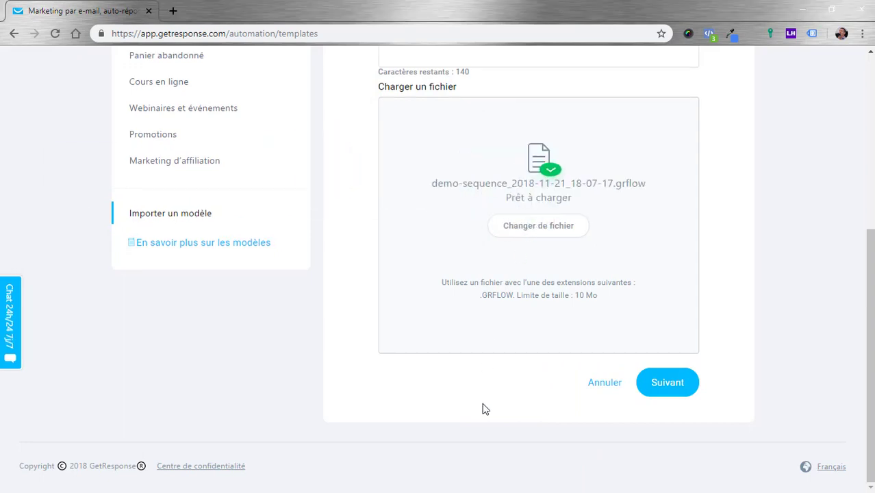
click(671, 386)
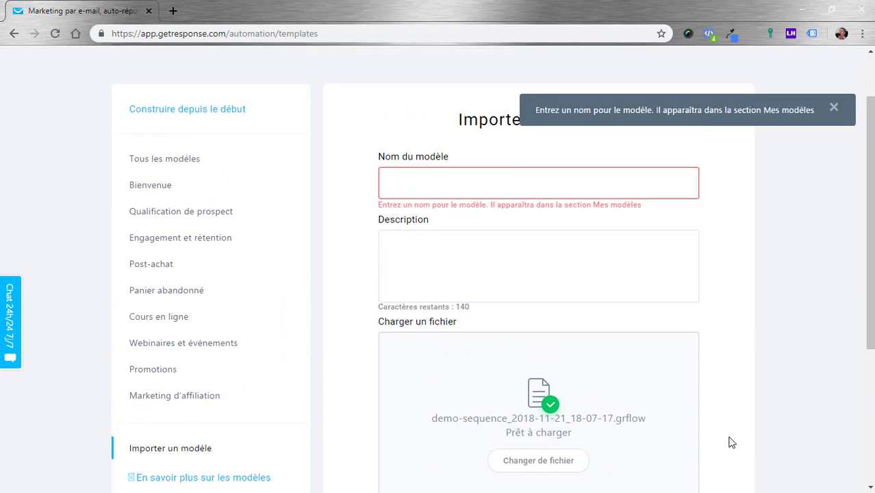
click(428, 206)
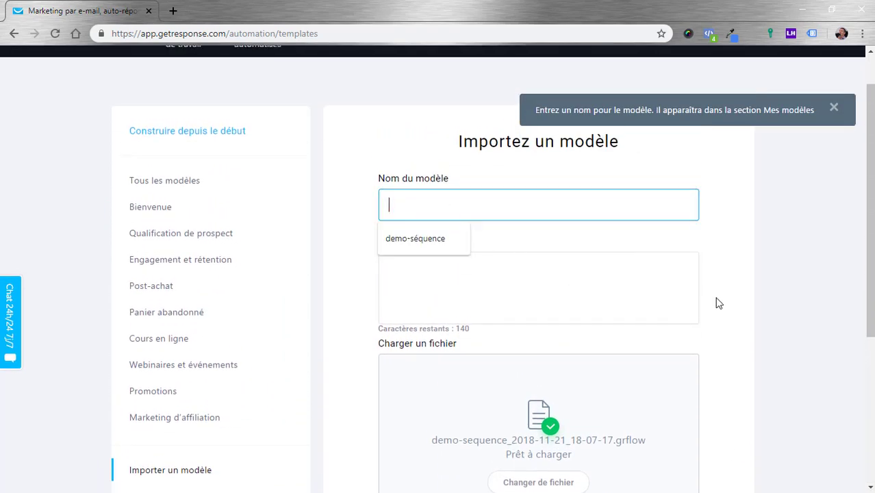
click(441, 239)
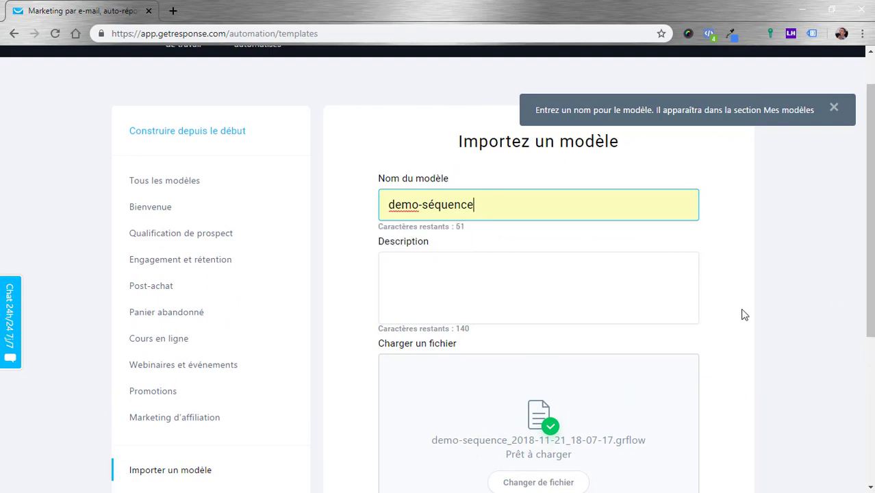
scroll(746, 357, down, 3)
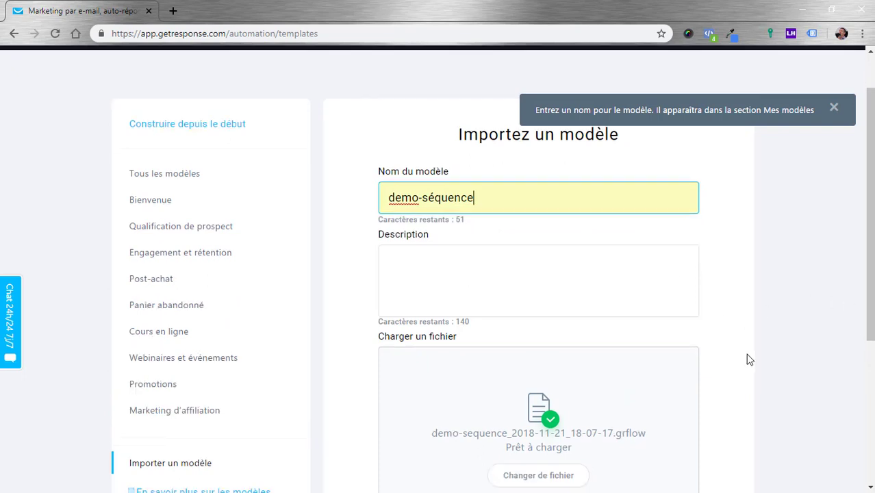
click(673, 450)
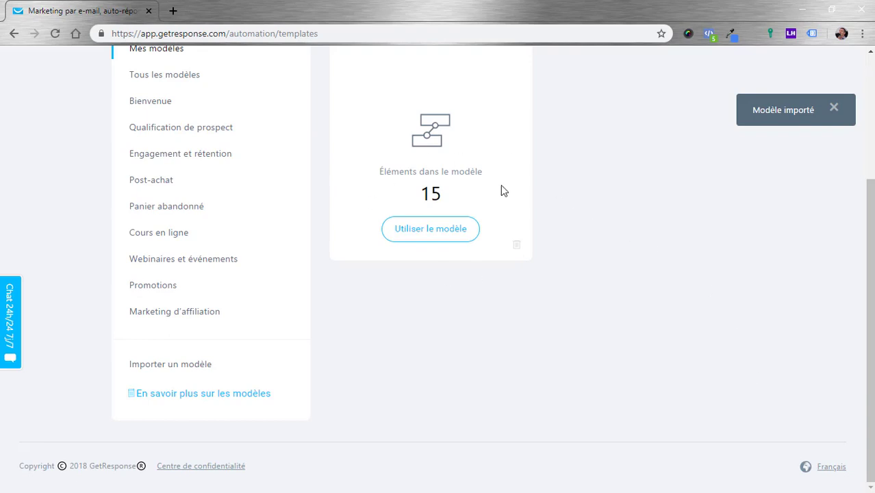
Step: Import the demo-automatisation1_2018-11-21_18-07-37 file as a second template named "demo-automatisation"
scroll(547, 373, up, 1)
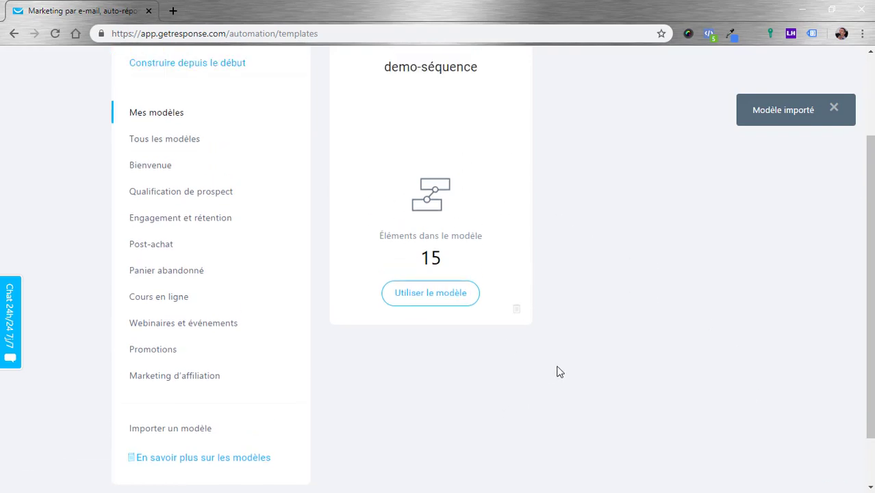
scroll(557, 371, down, 1)
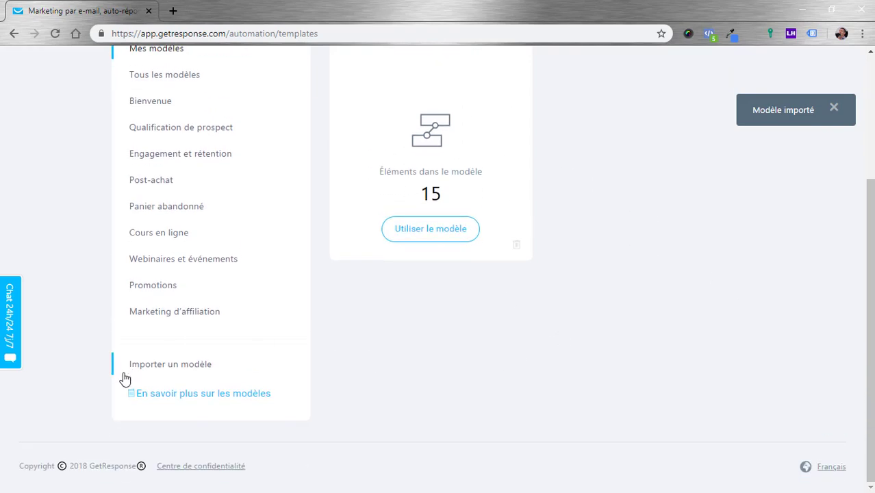
click(177, 372)
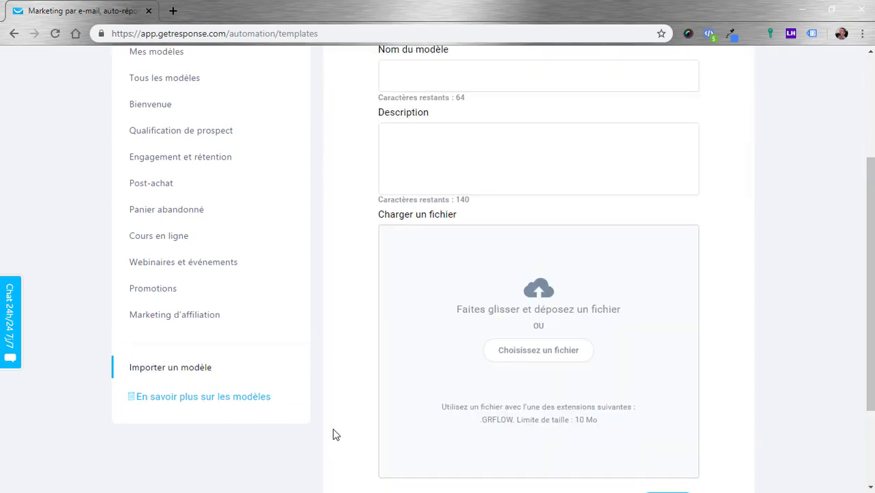
scroll(343, 411, up, 1)
click(404, 135)
text(demo-automatisation)
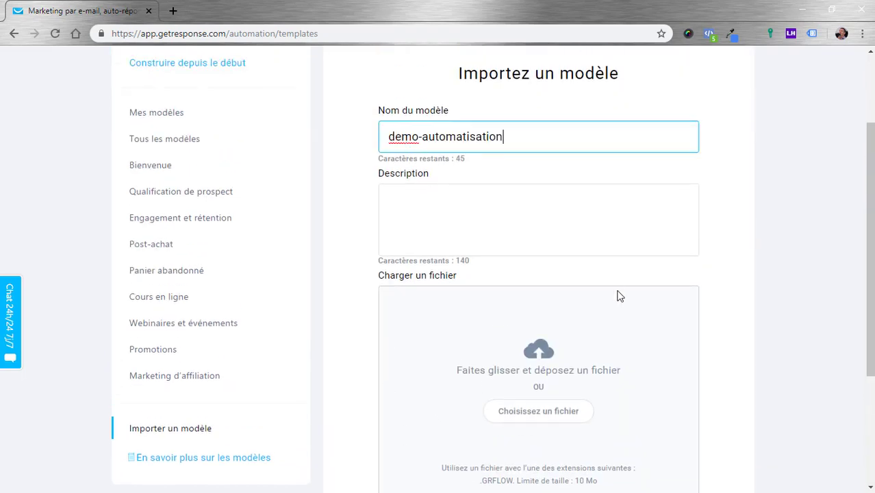
scroll(617, 296, down, 1)
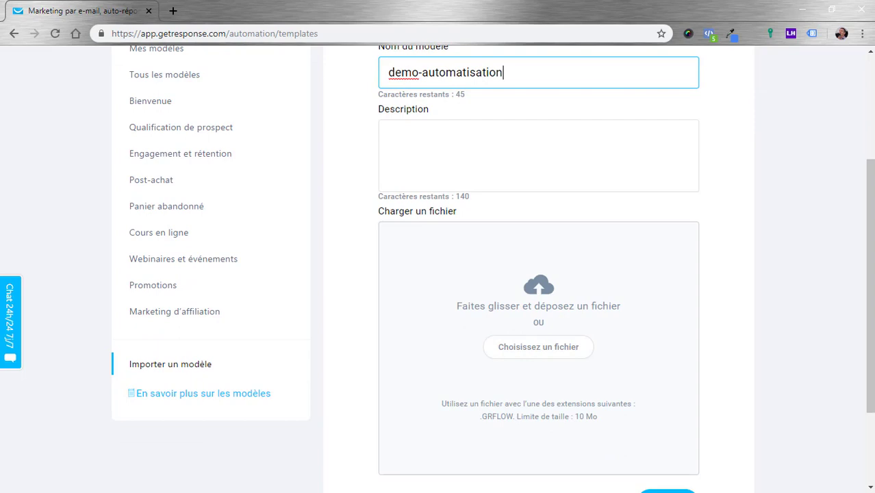
drag(0, 301, 558, 325)
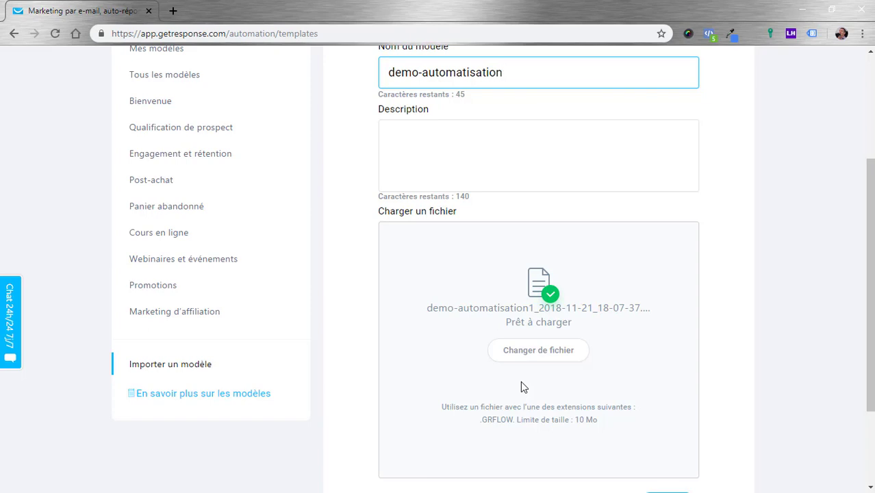
scroll(522, 385, down, 2)
click(664, 388)
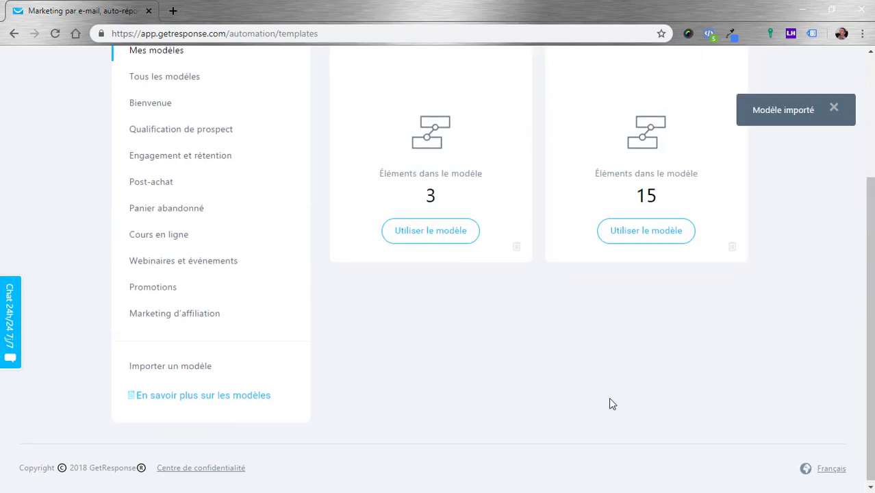
Step: Create a workflow from the demo-séquence template and display the properties of its first "Attendre 1 jours" element
scroll(517, 207, up, 2)
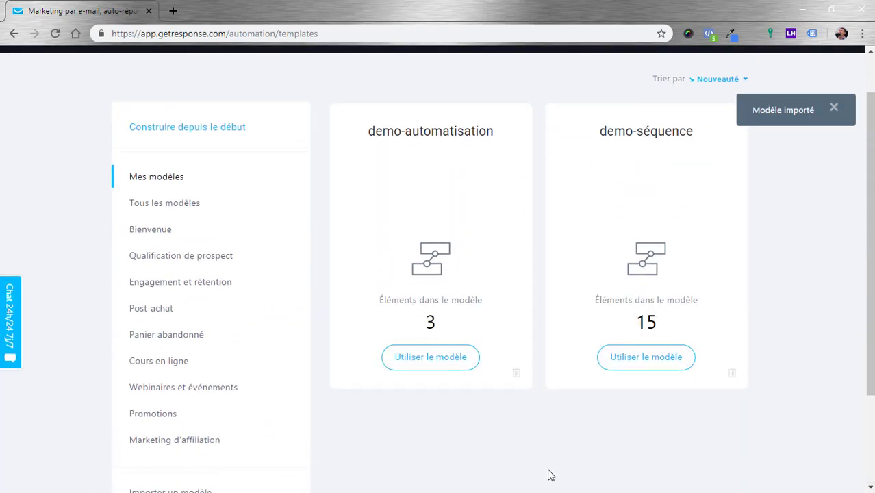
click(647, 363)
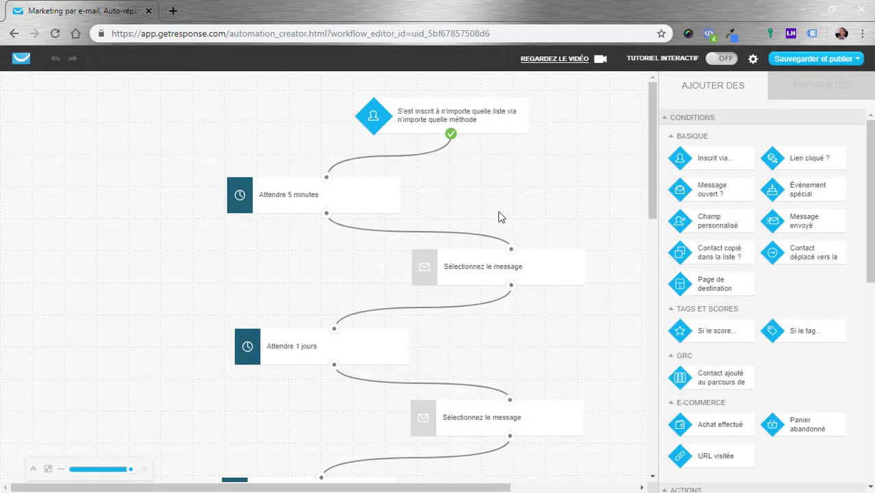
click(287, 200)
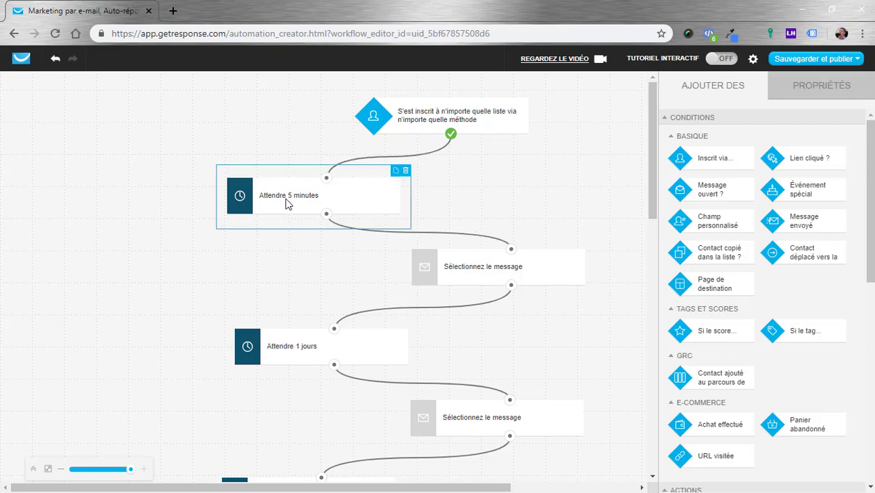
click(332, 350)
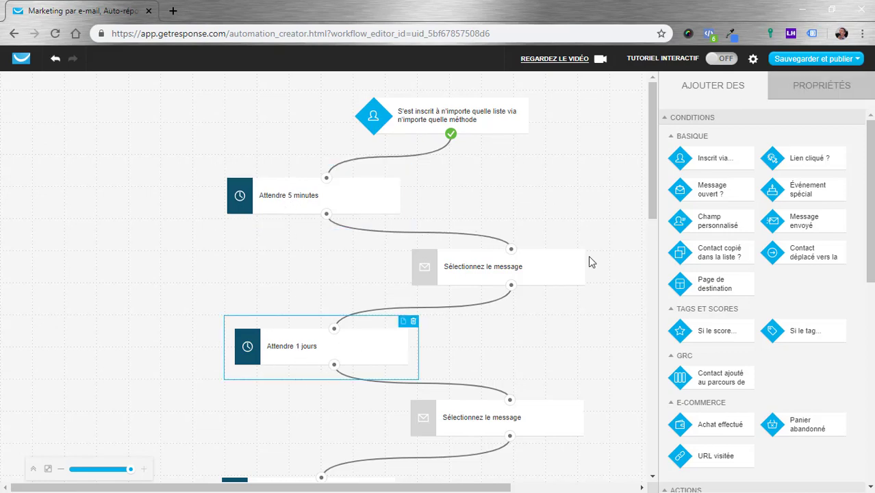
click(836, 91)
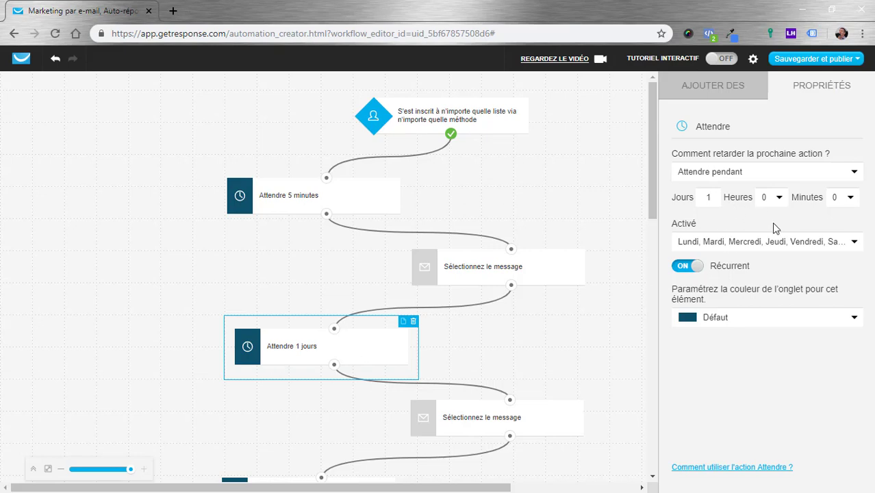
Step: Set the first message element to use a message layout from Brouillon and look through the available messages
click(483, 275)
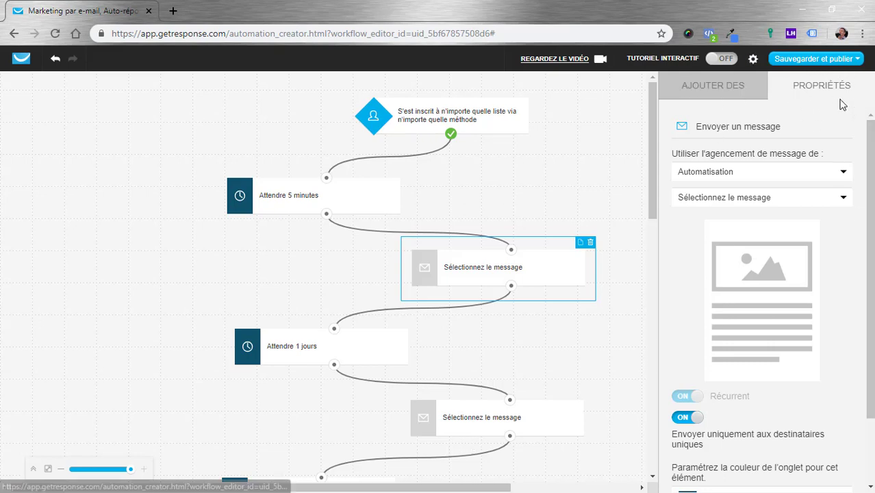
click(847, 175)
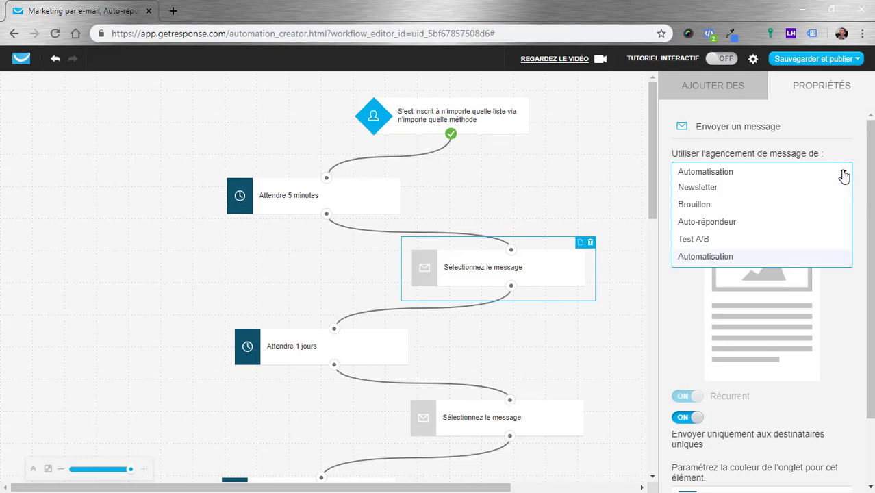
click(697, 207)
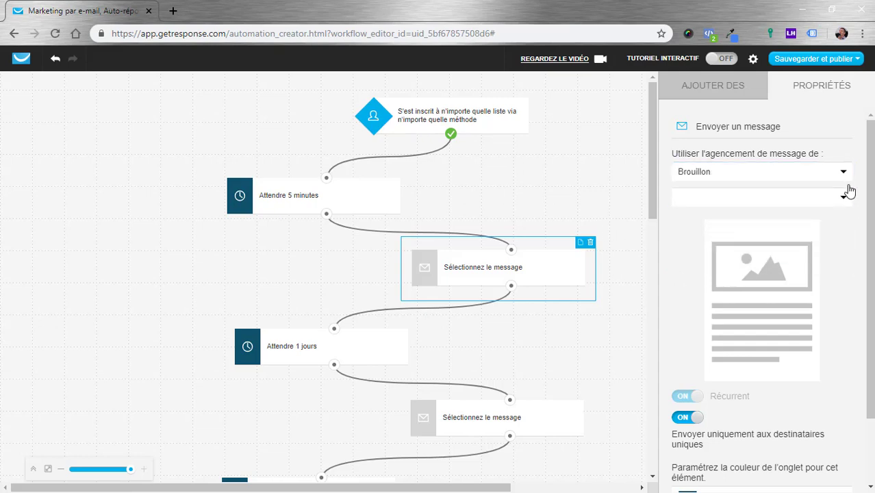
click(844, 199)
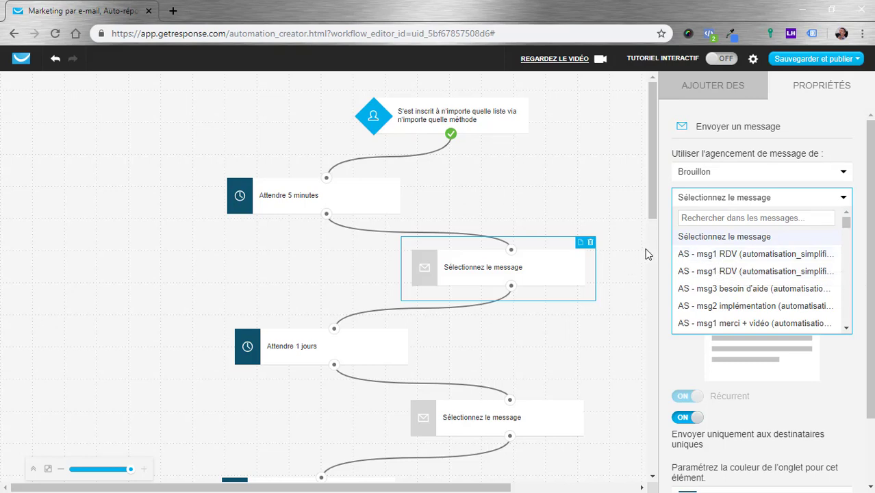
click(668, 244)
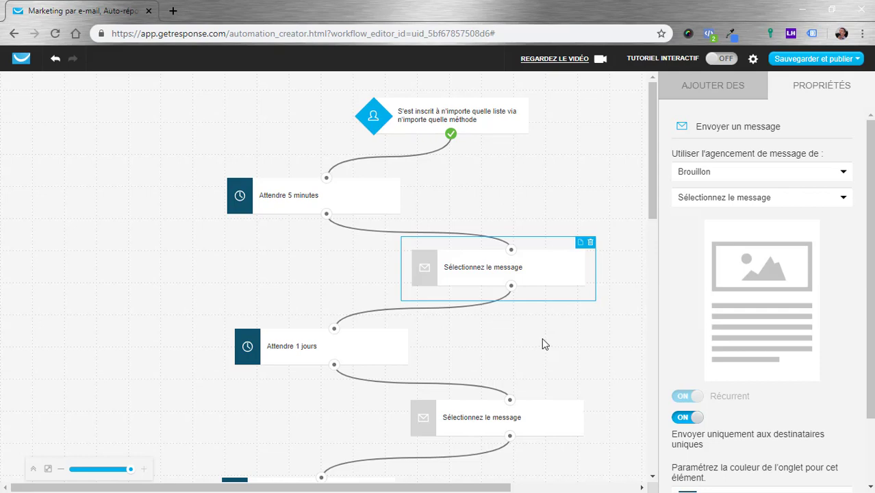
Step: Open the workflow's settings and select its whole name for editing
scroll(635, 393, down, 2)
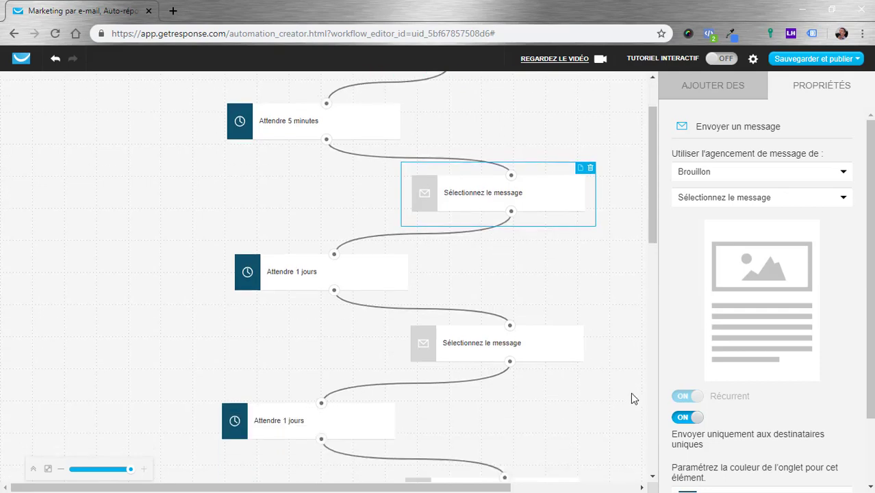
scroll(623, 405, up, 2)
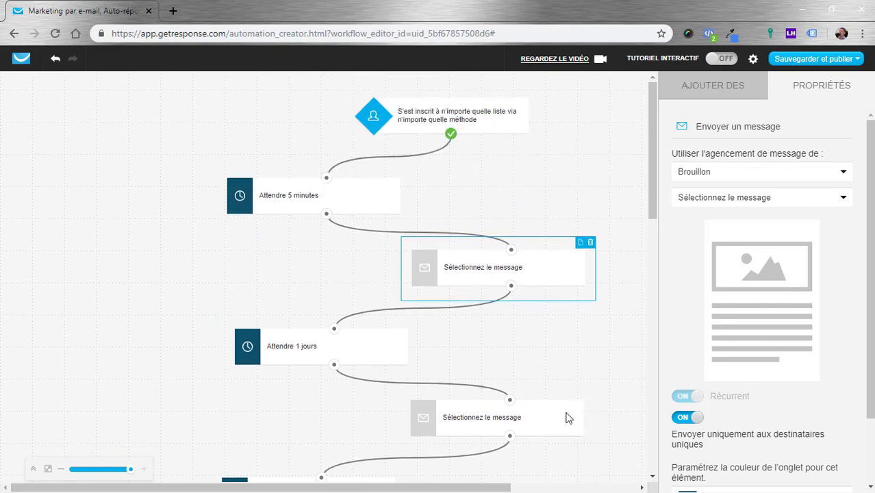
scroll(363, 369, down, 4)
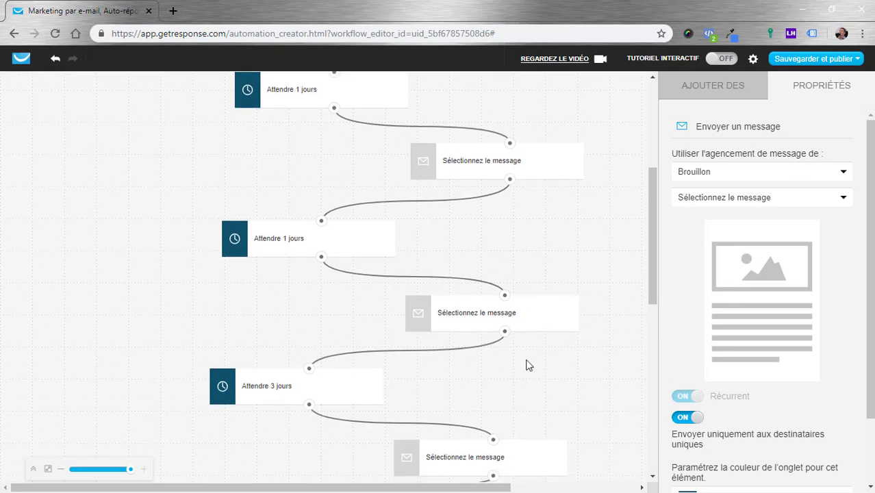
scroll(531, 359, up, 3)
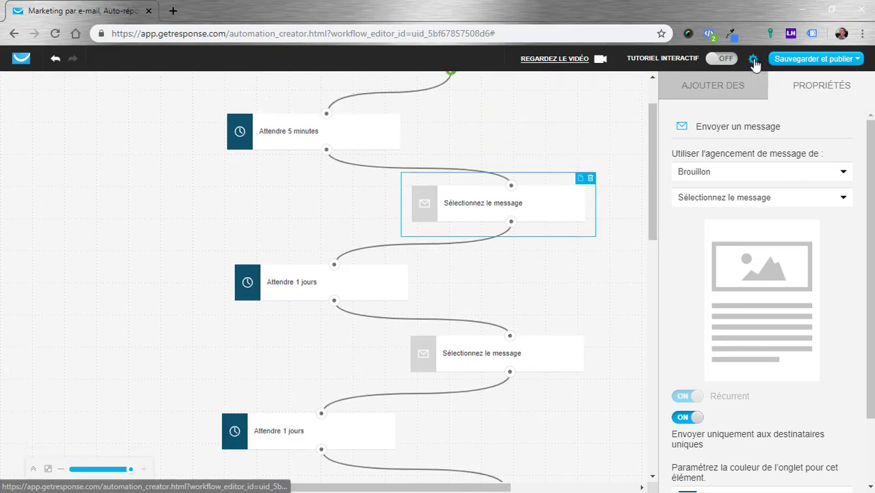
click(753, 60)
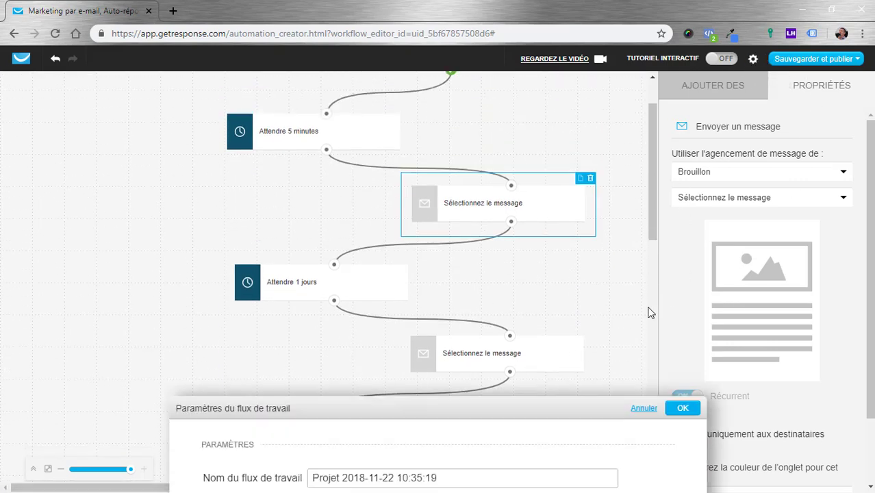
drag(449, 151, 310, 152)
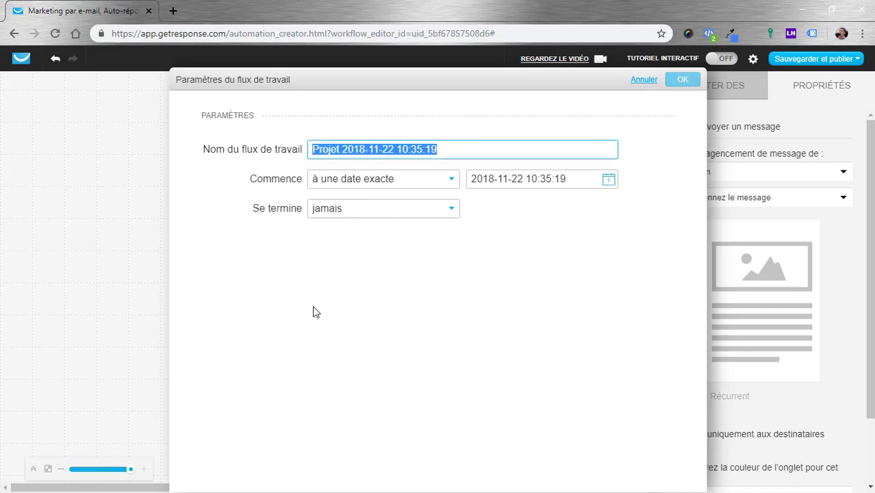